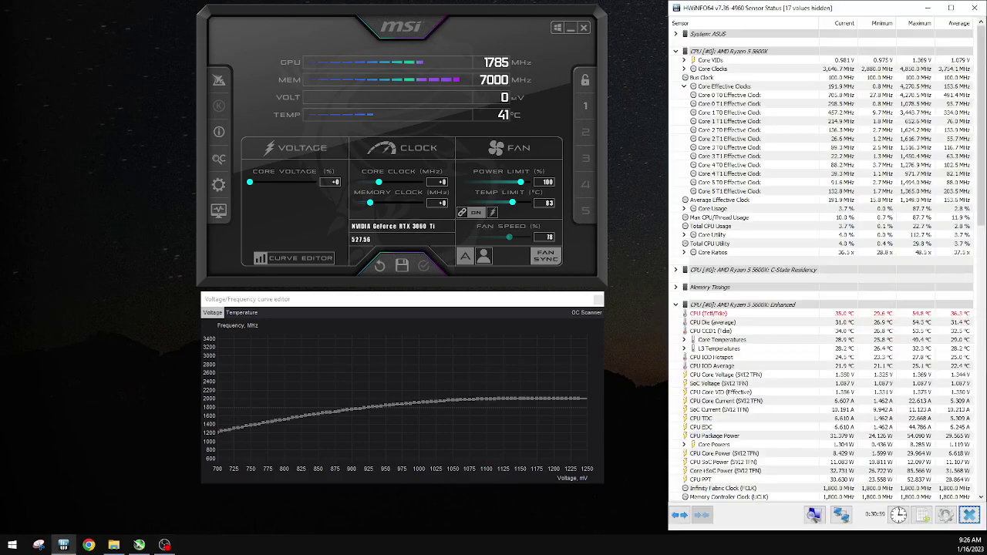
Step: Bring HWiNFO64's RTX 3060 Ti GPU readings into view and reset the min, max and average statistics
left_click_drag(813, 14, 810, 14)
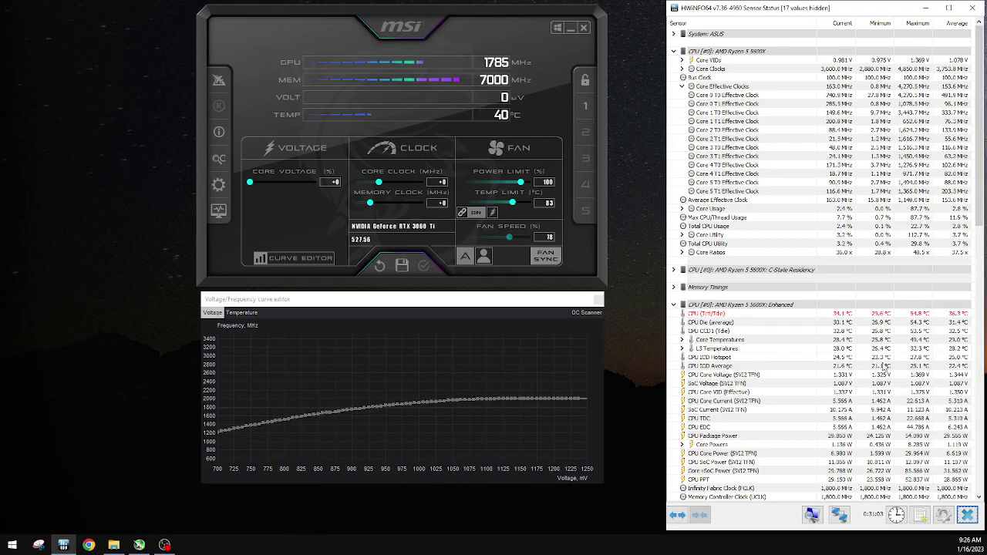
left_click_drag(979, 136, 977, 367)
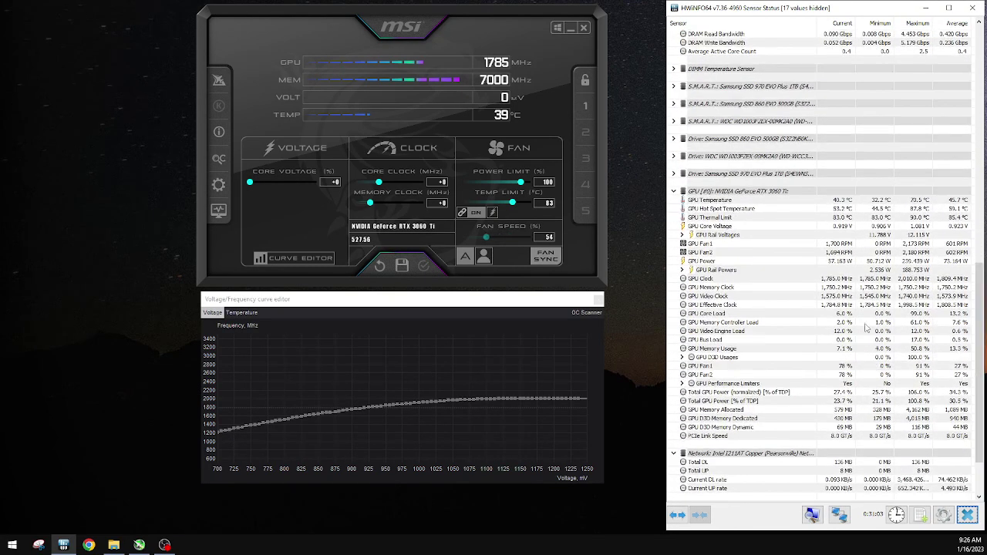
left_click(750, 209)
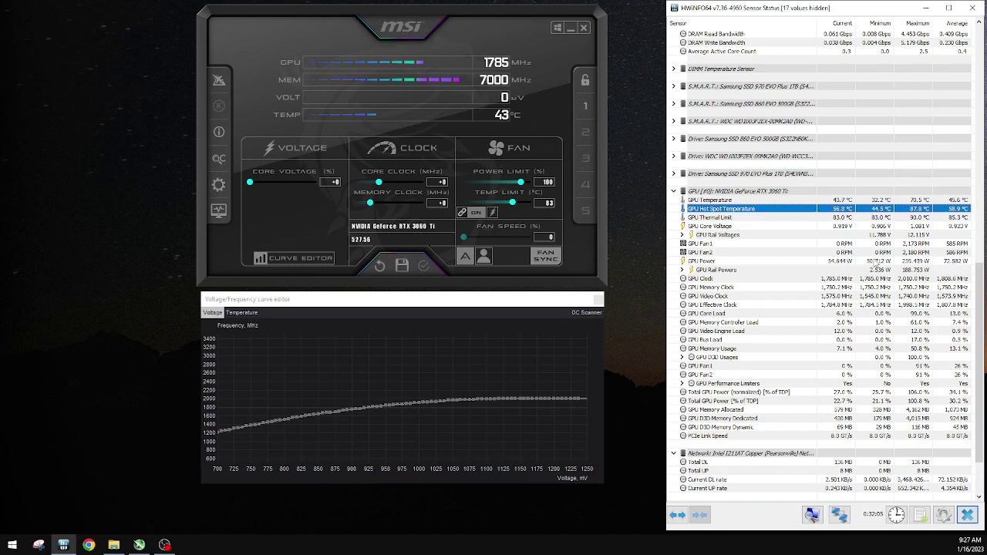
left_click(896, 514)
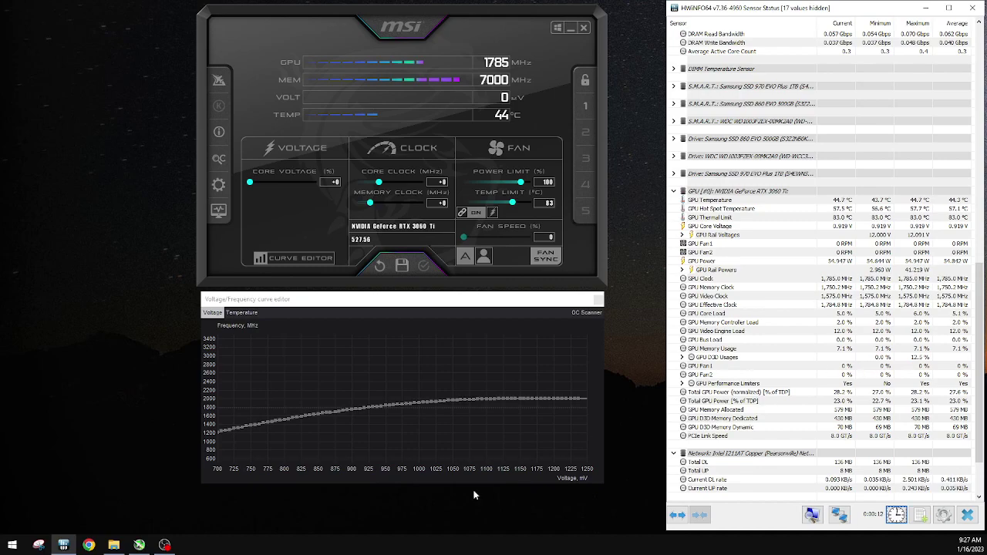
Step: From the super folder, look at the 10033 and 9897 Superposition result screenshots
left_click(115, 544)
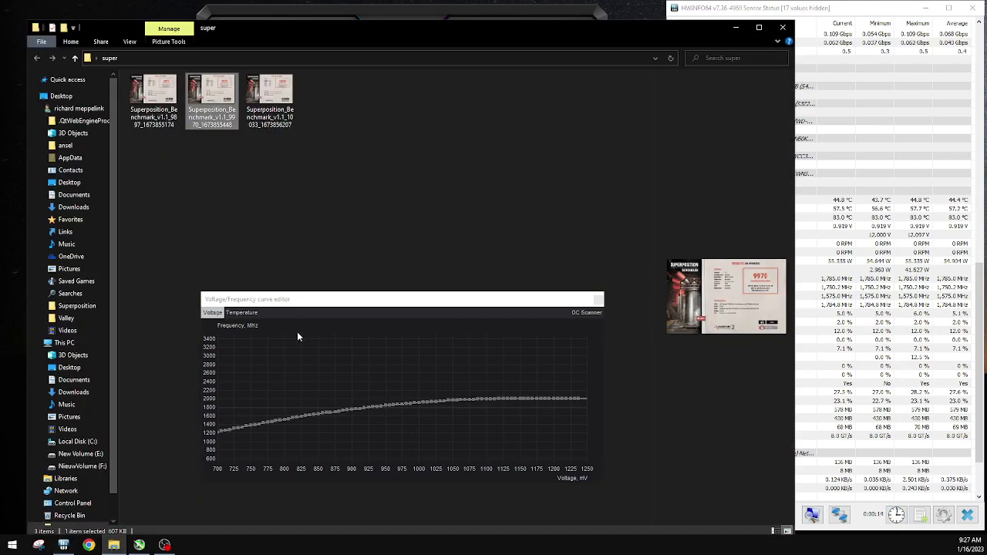
left_click(271, 110)
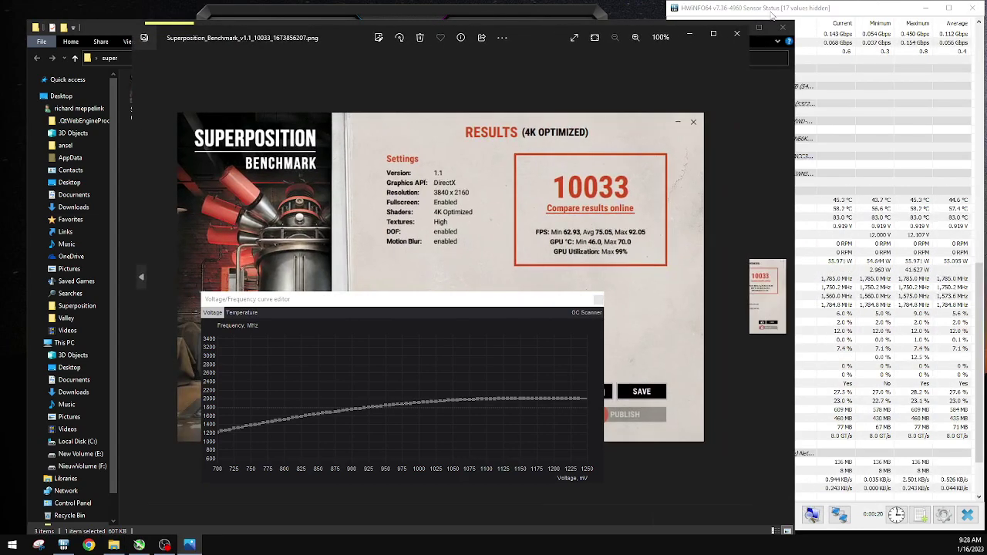
key("alt+F4")
double_click(165, 87)
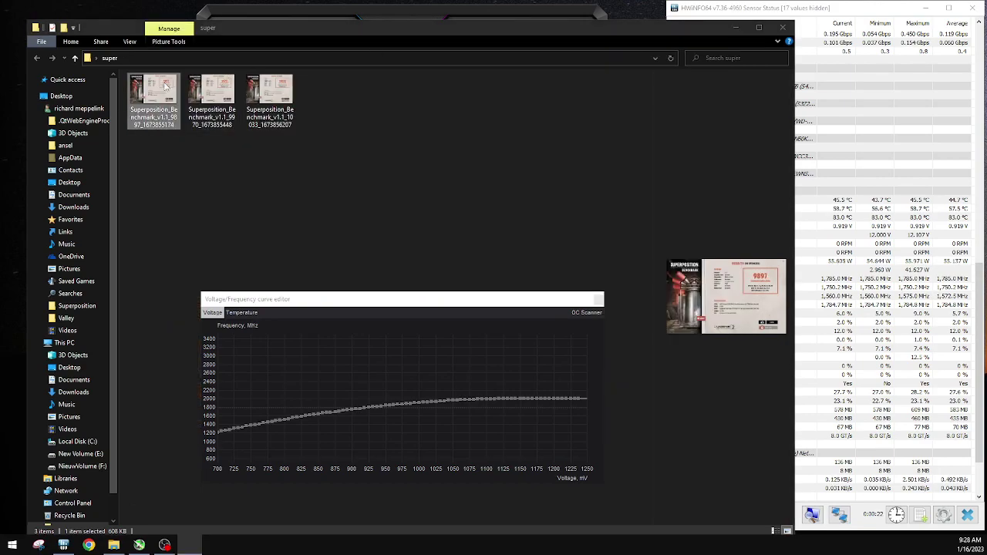
left_click(736, 33)
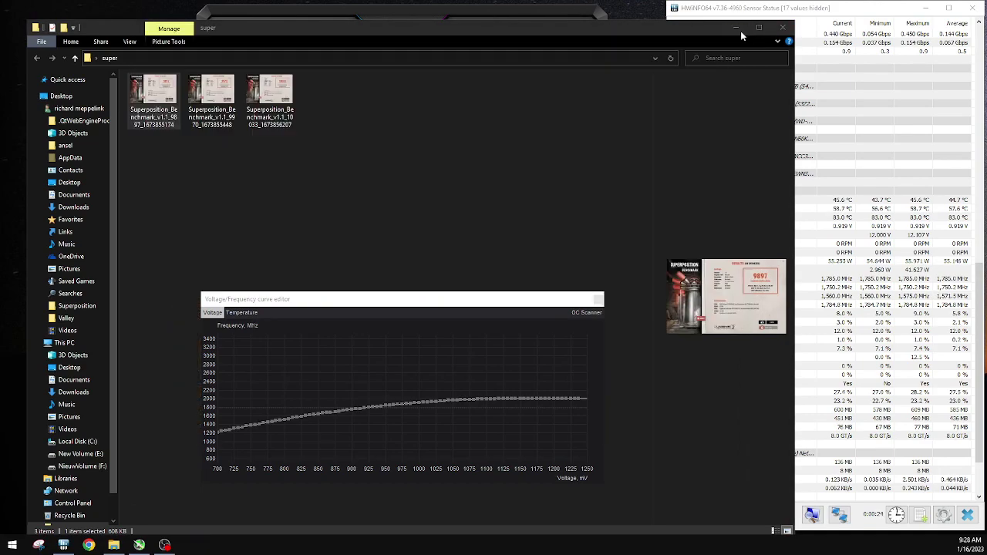
Step: View the 9970 result screenshot in Photos and close it
key("Right")
key("Return")
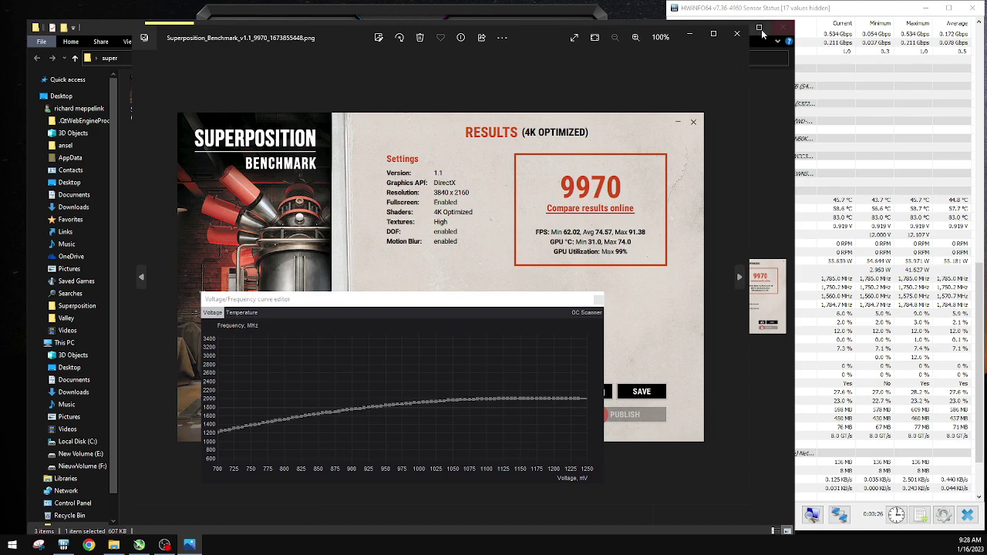
left_click(737, 33)
Step: Reopen the 9897 result (74.03 FPS, 71 °C peak) and shift its window slightly left
double_click(154, 93)
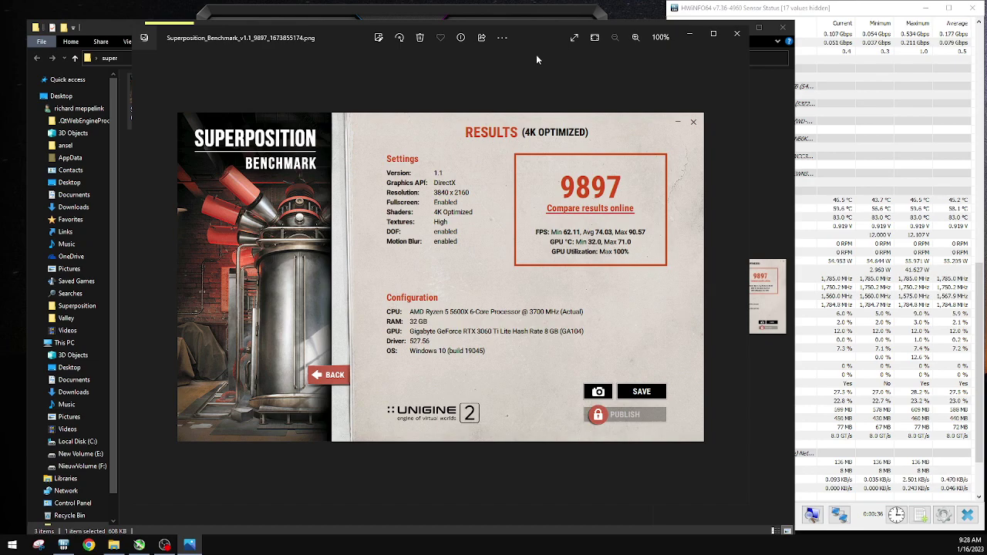
left_click_drag(531, 37, 499, 26)
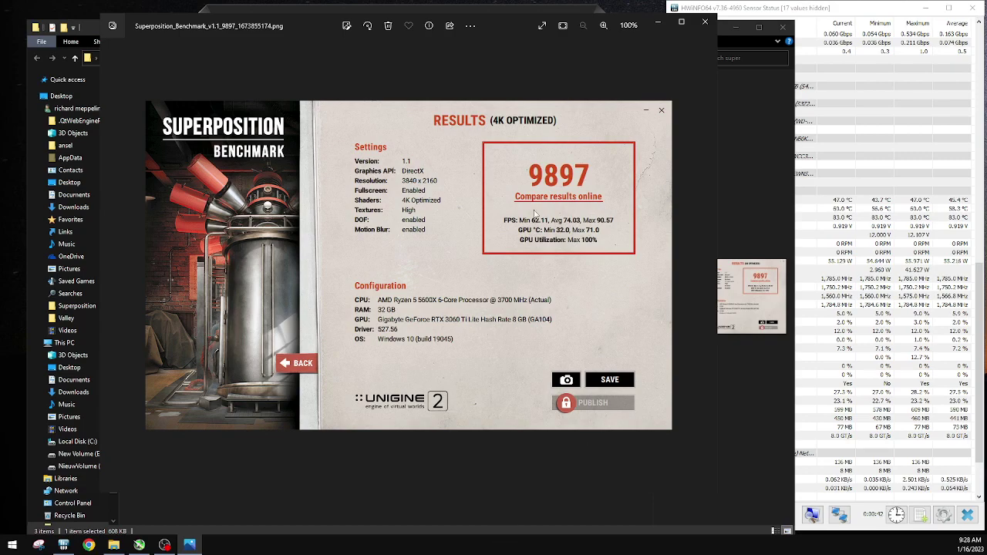
left_click_drag(509, 23, 497, 29)
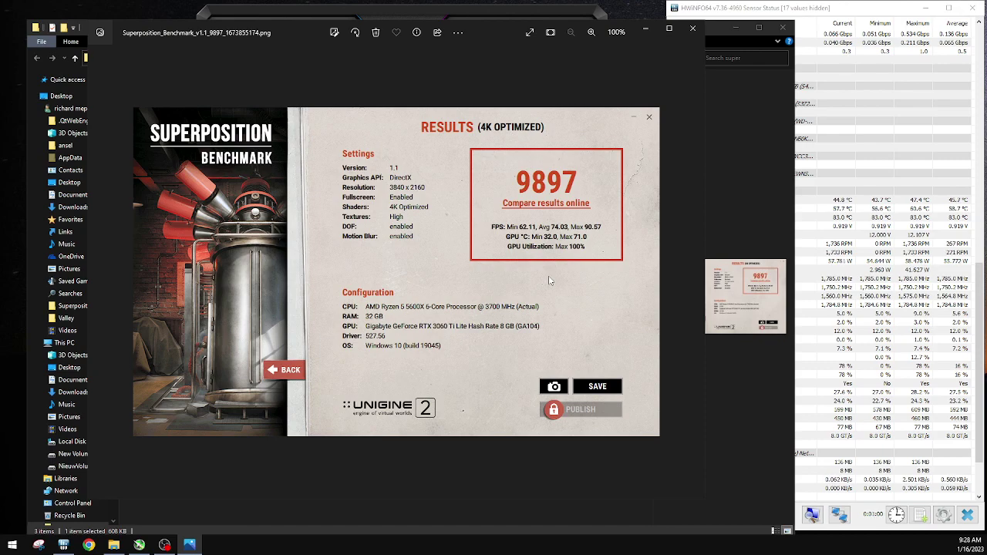
left_click_drag(493, 36, 487, 52)
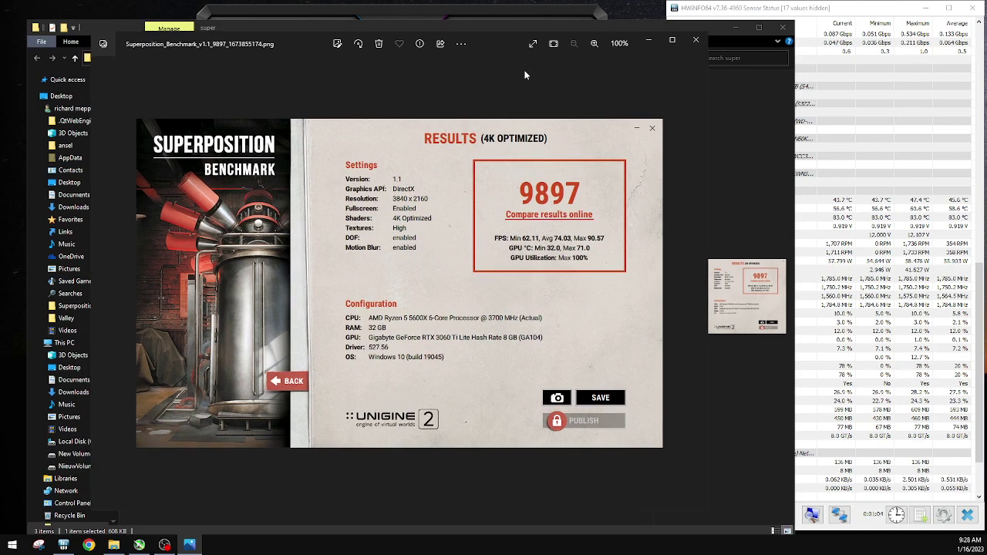
Step: Close the 9897 result and open the 9970 screenshot, nudging its window slightly left
left_click(694, 41)
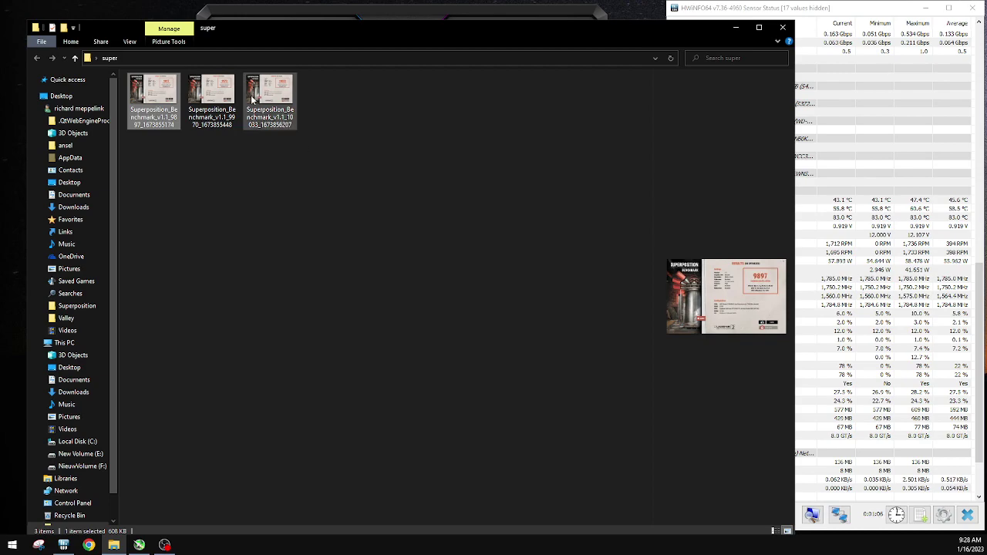
left_click(216, 96)
double_click(199, 93)
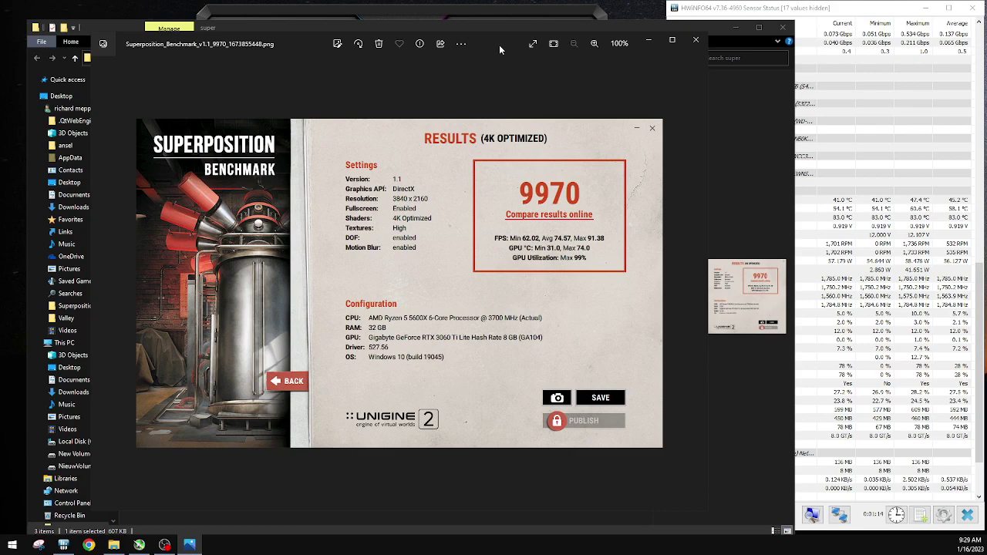
mouse_move(499, 50)
left_mouse_down()
mouse_move(481, 49)
mouse_move(495, 51)
left_mouse_up()
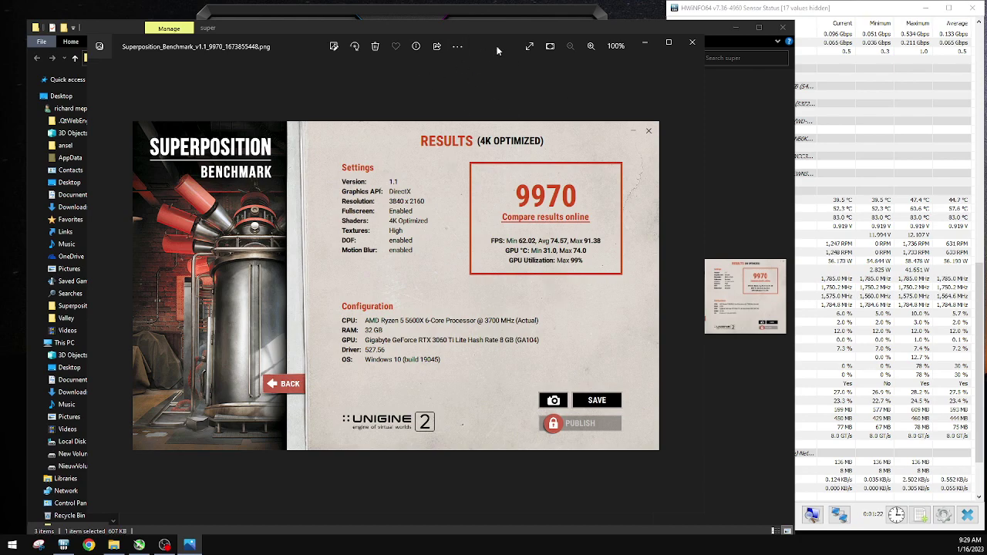
left_click_drag(493, 59, 476, 58)
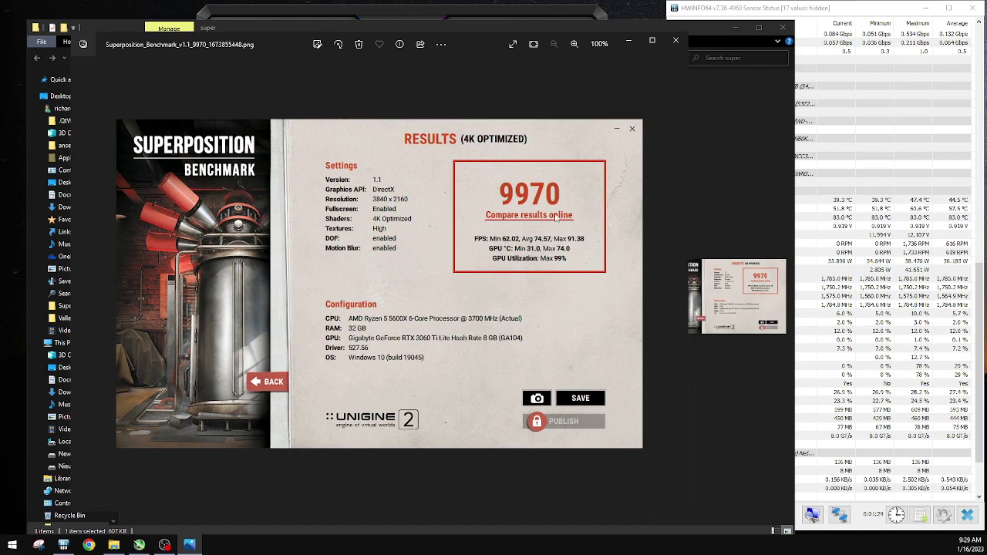
Step: Close the 9970 result, then open, reposition and close the 10033 result screenshot
left_click(676, 41)
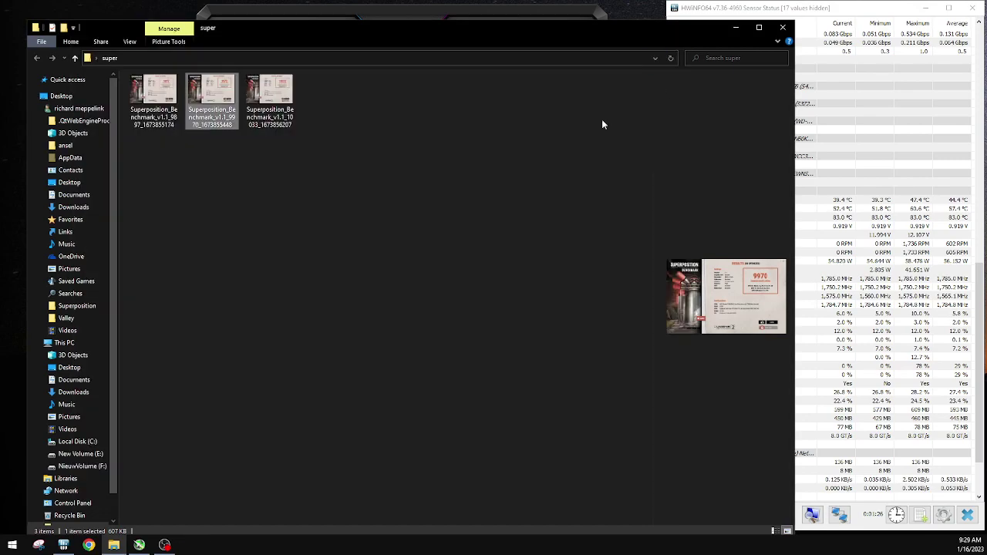
double_click(273, 86)
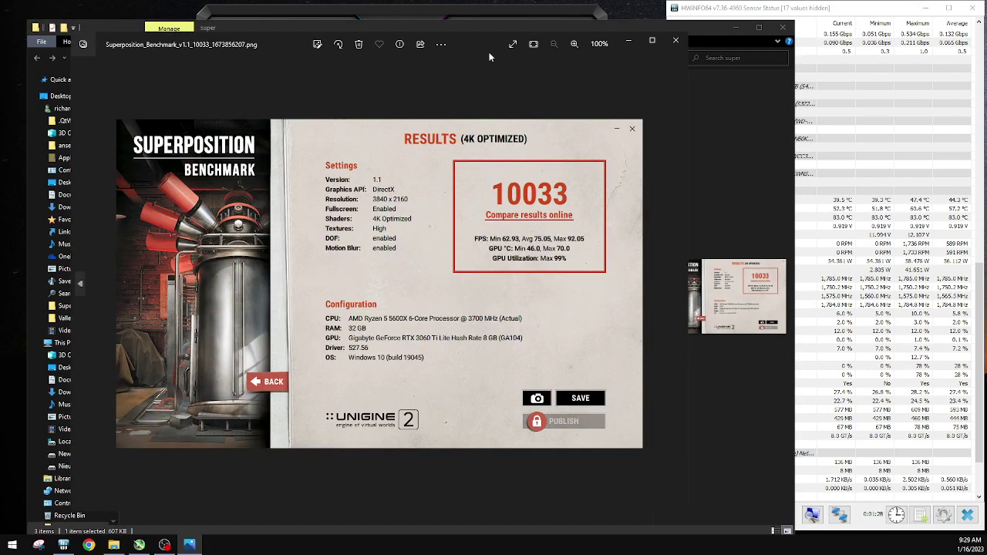
left_click_drag(475, 44, 490, 61)
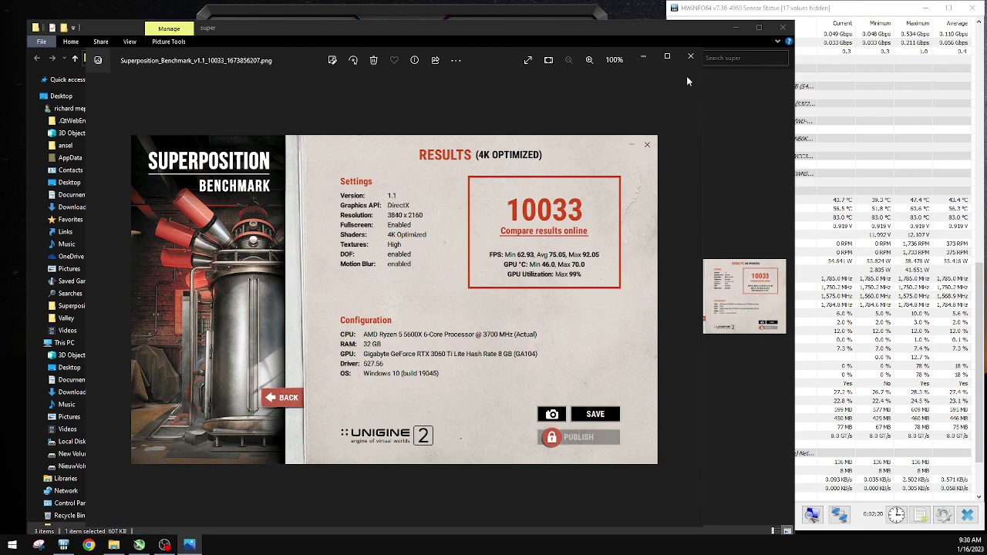
left_click(690, 57)
left_click(782, 27)
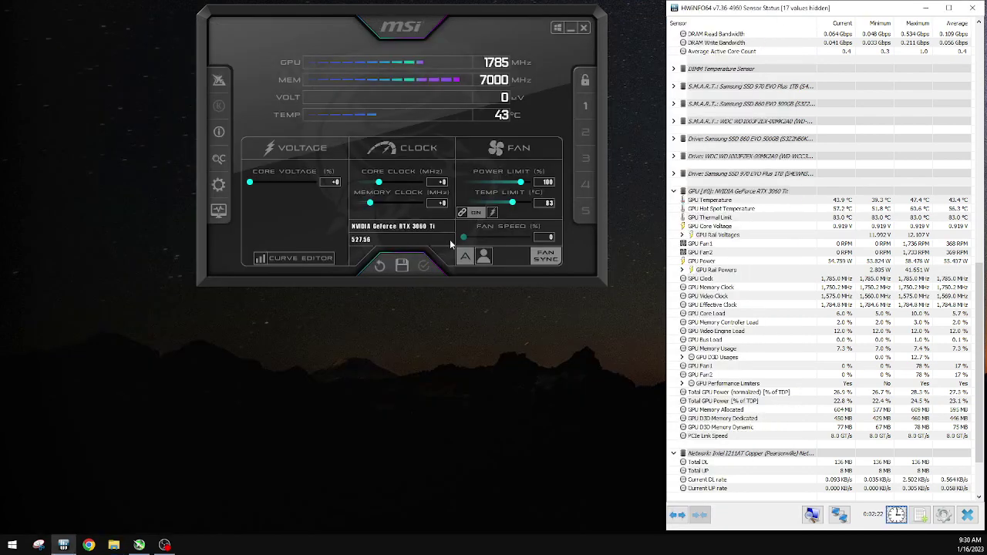
left_click_drag(405, 45, 408, 78)
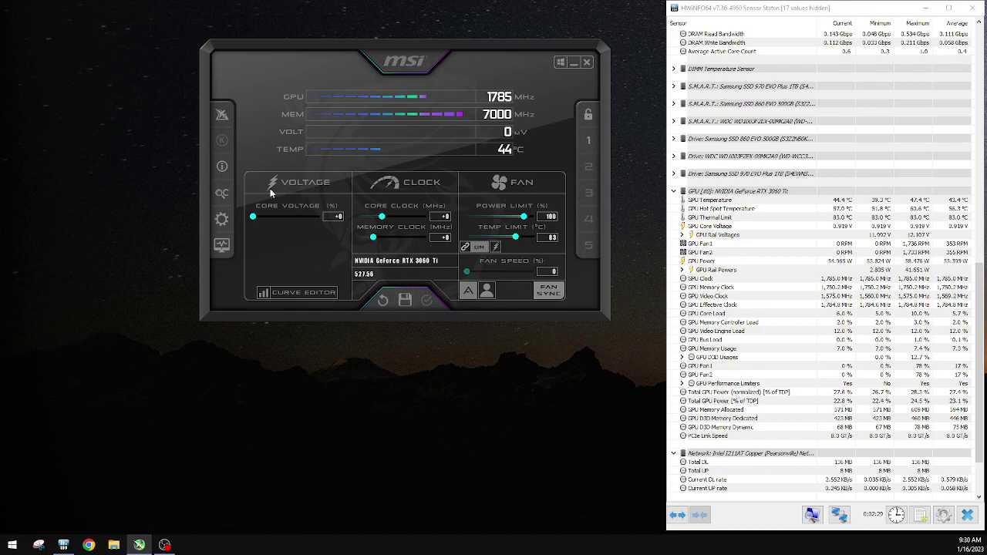
left_click(222, 219)
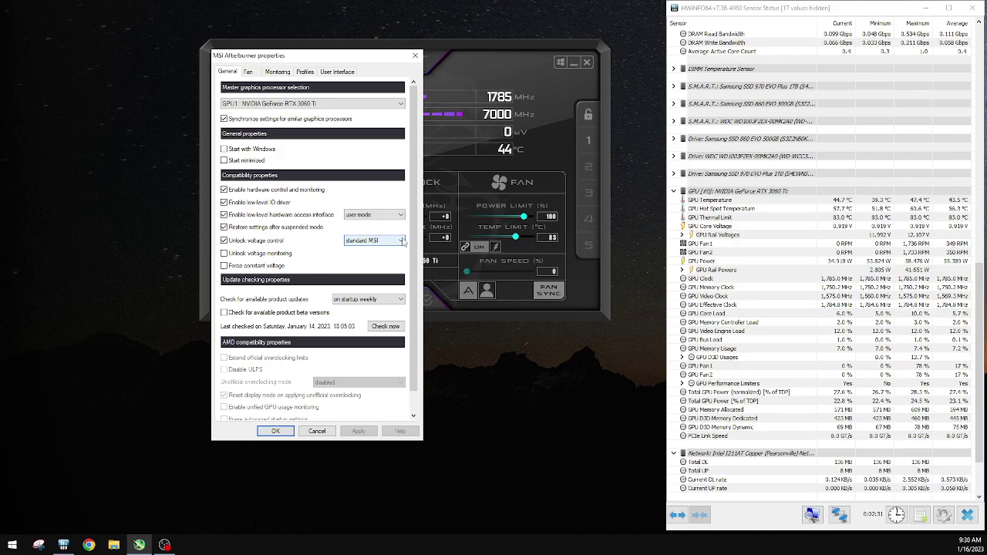
left_click(328, 73)
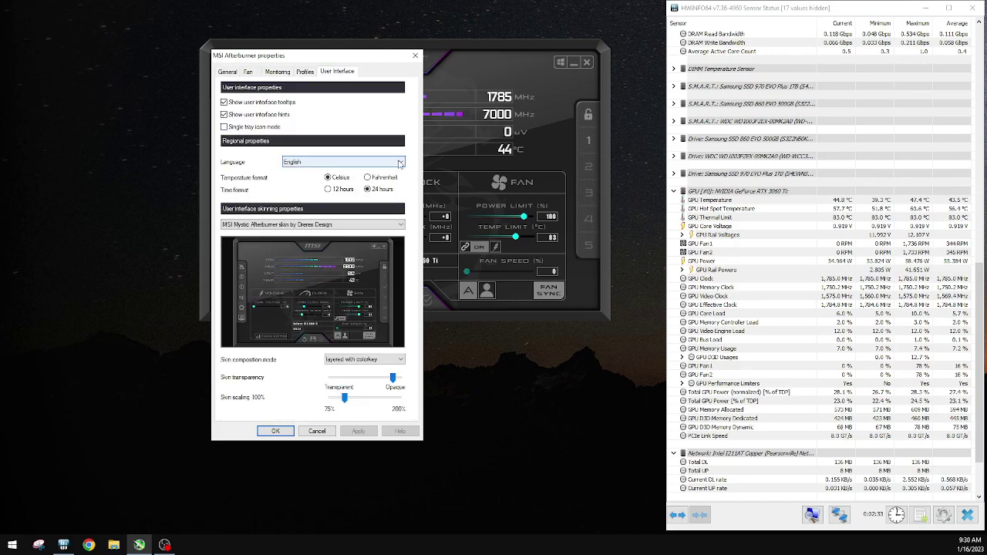
left_click(344, 224)
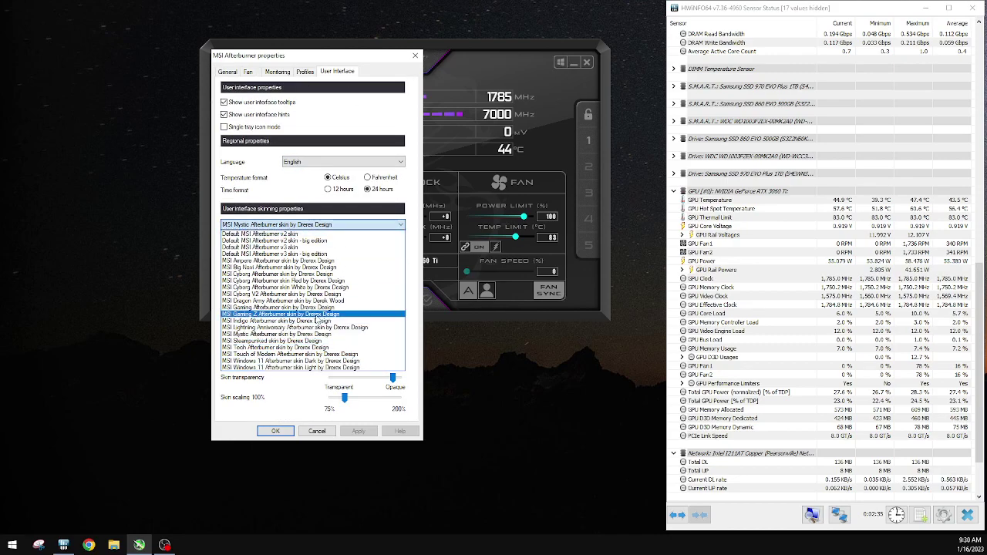
left_click(416, 56)
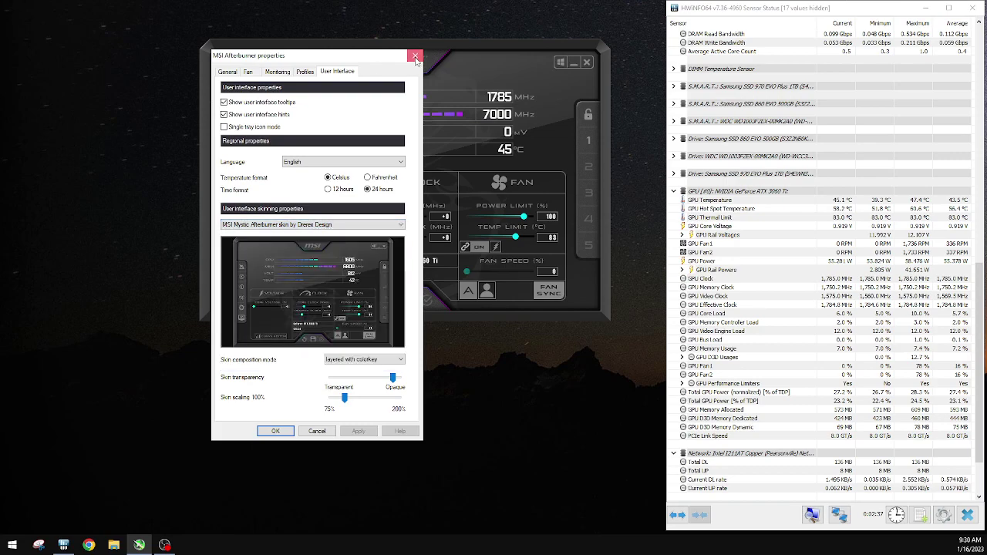
left_click(416, 55)
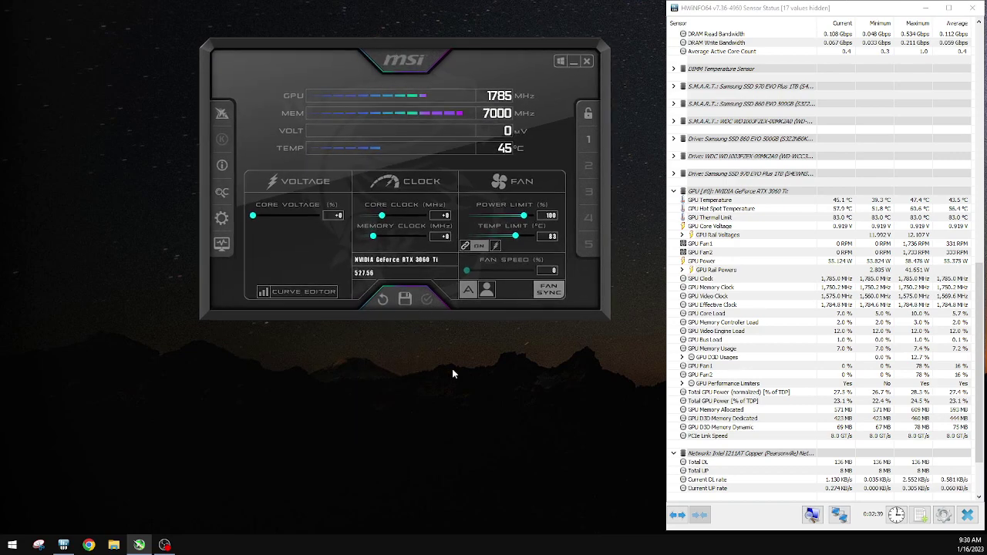
Step: Place the V/F curve editor below the main Afterburner window and select the 950 mV point
left_click(308, 292)
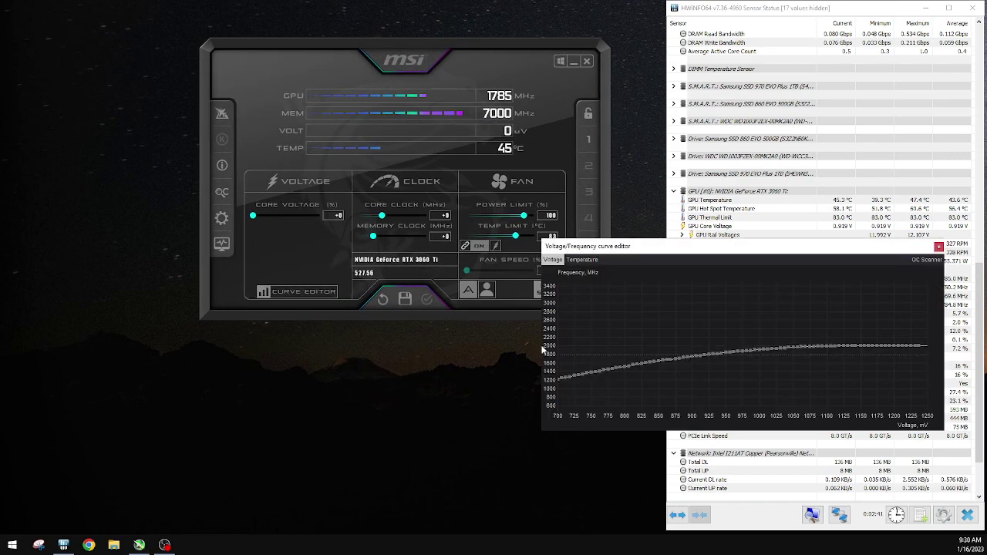
left_click_drag(647, 254, 308, 334)
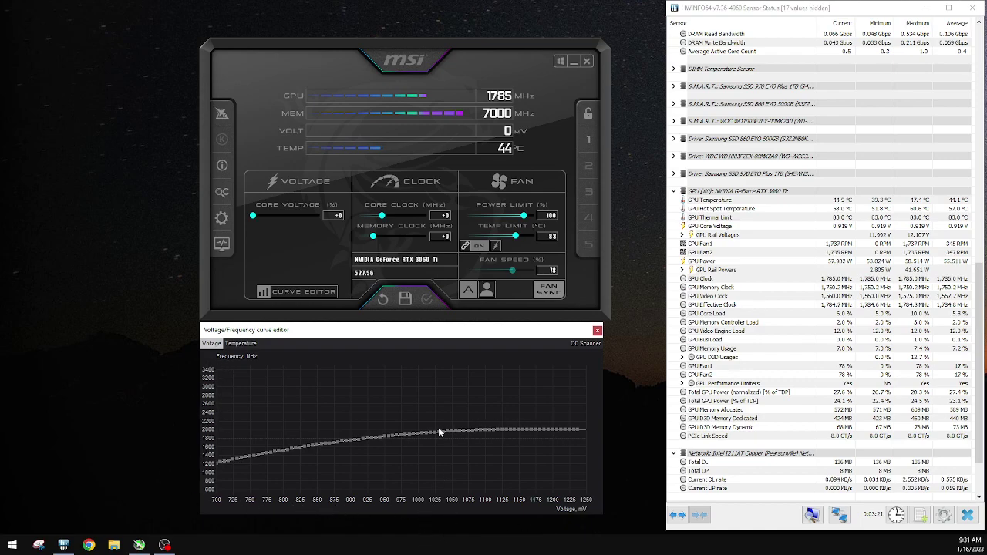
left_click(385, 436)
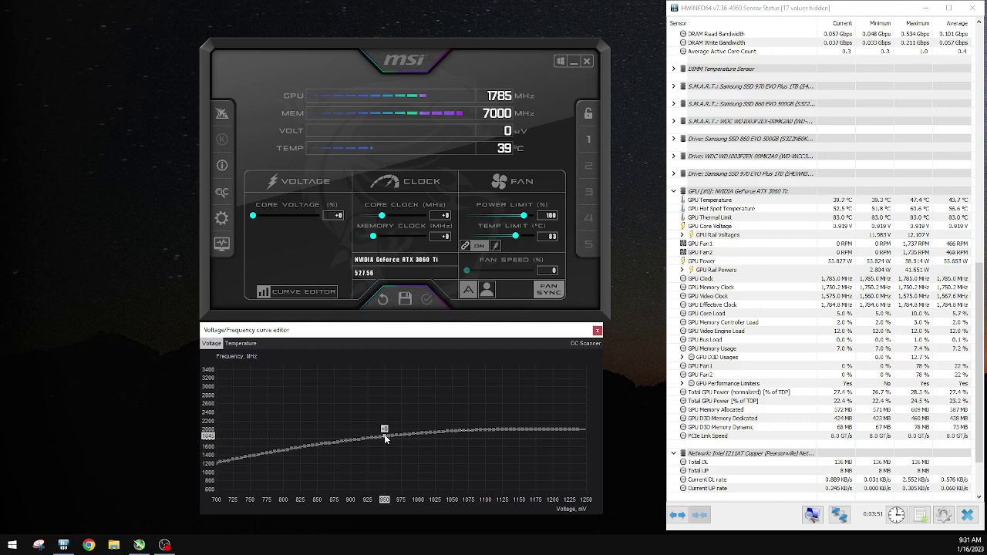
left_click(587, 139)
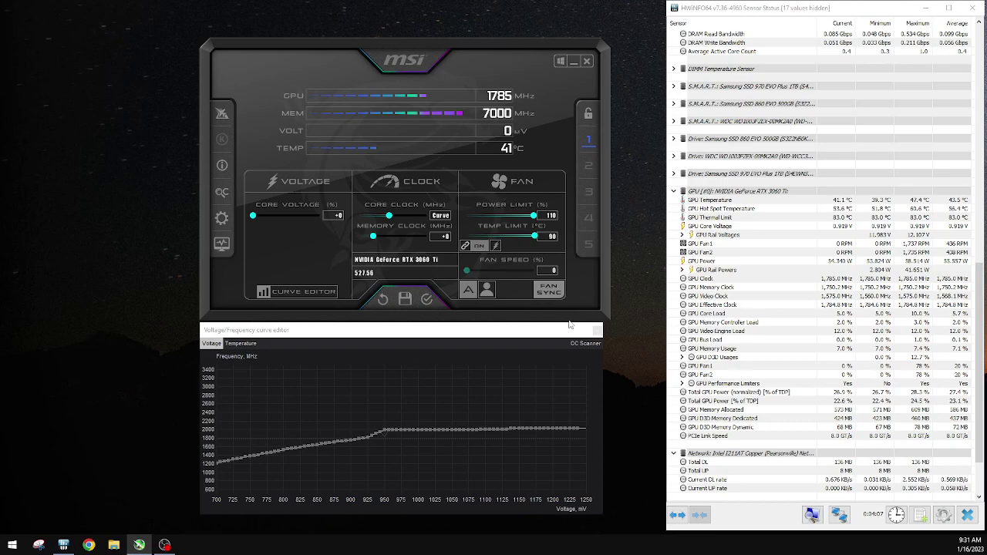
left_click(382, 302)
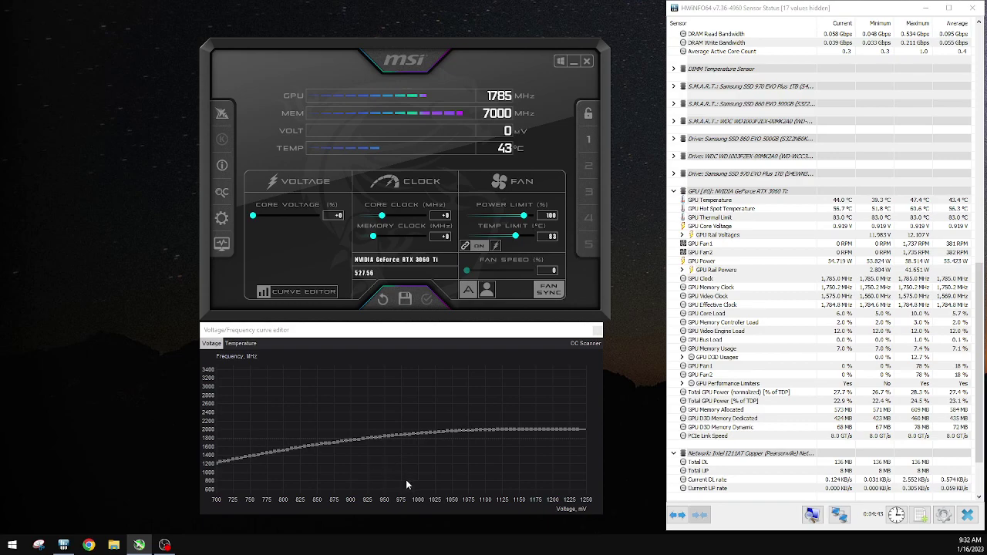
Step: Select the 975 mV curve point, at 1875 MHz, as the undervolt point
left_click(402, 437)
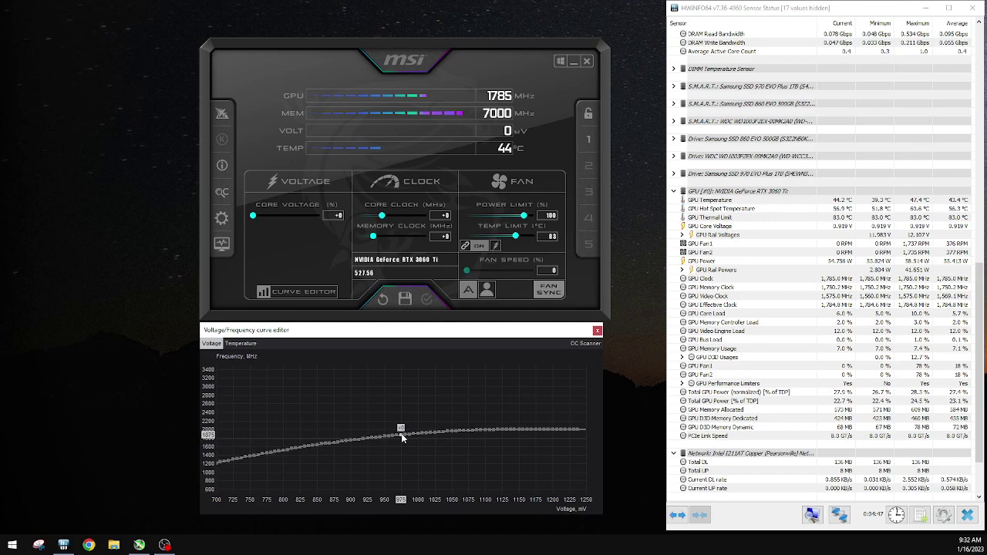